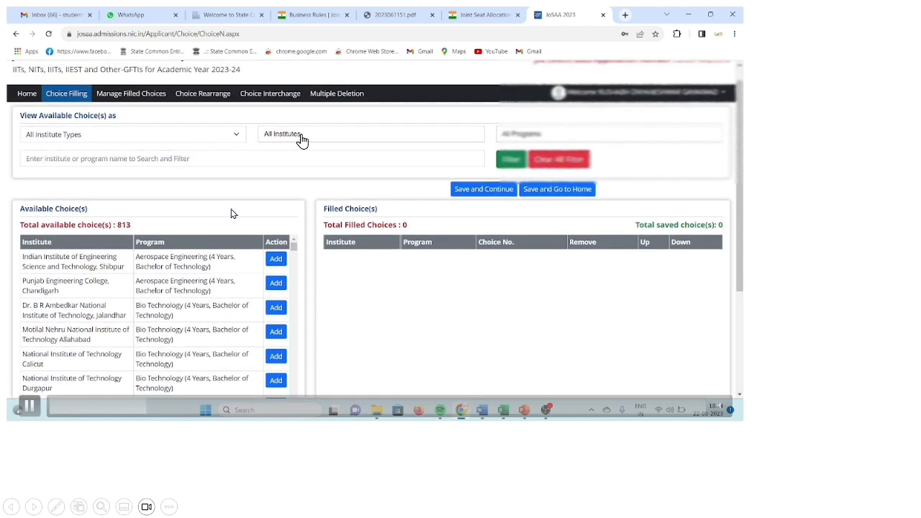
# Filter the available choices by the institute type Indian Institute of Technology and the institute Indian Institute of Technology Bombay.
pyautogui.click(223, 138)
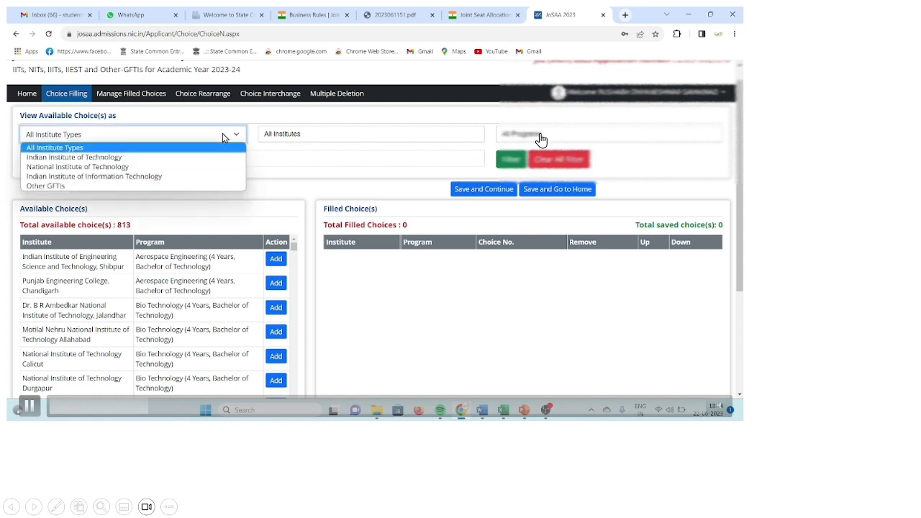
pyautogui.click(210, 157)
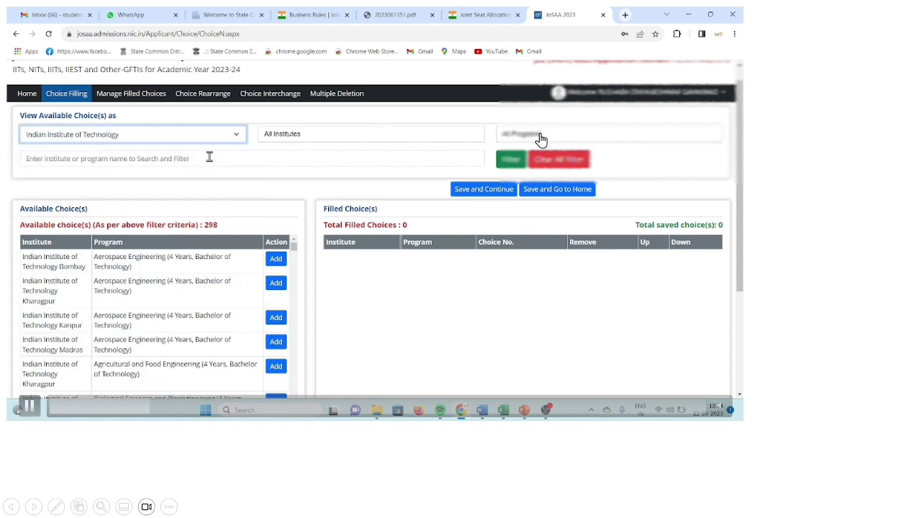
pyautogui.click(309, 140)
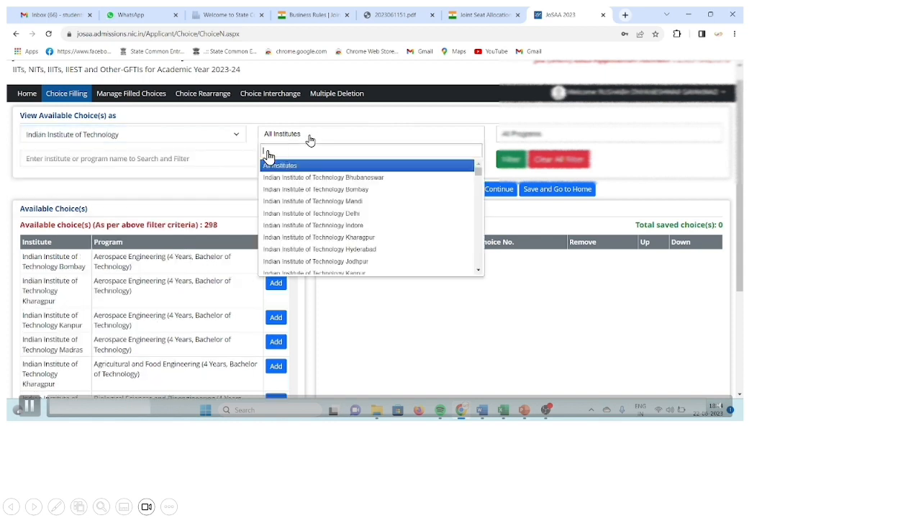
pyautogui.click(317, 190)
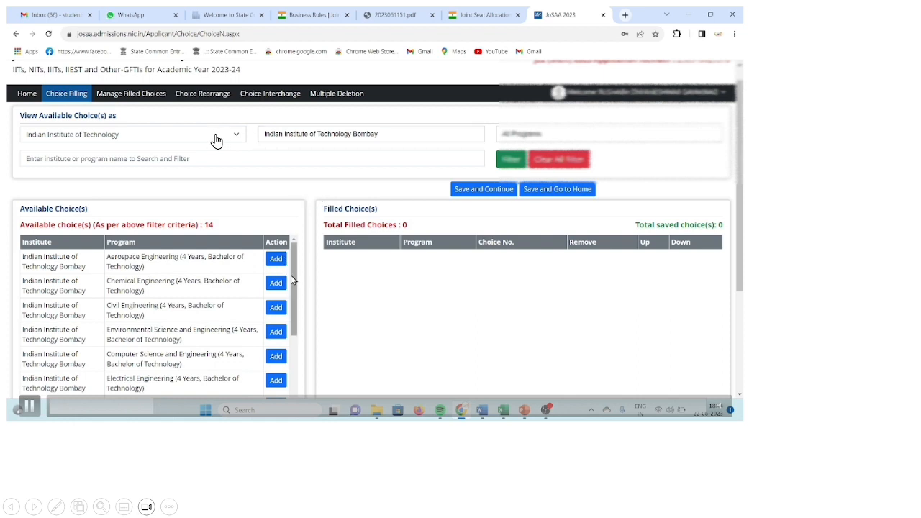
# Add IIT Bombay's four-year Computer Science and Engineering and Mechanical Engineering programs to the filled choices, in that order.
pyautogui.moveTo(294, 277); pyautogui.dragTo(297, 308)
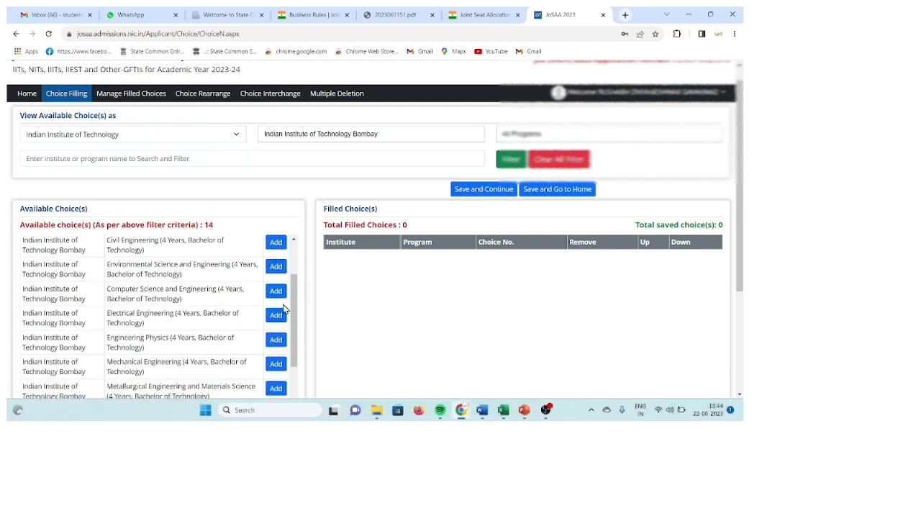
pyautogui.click(274, 294)
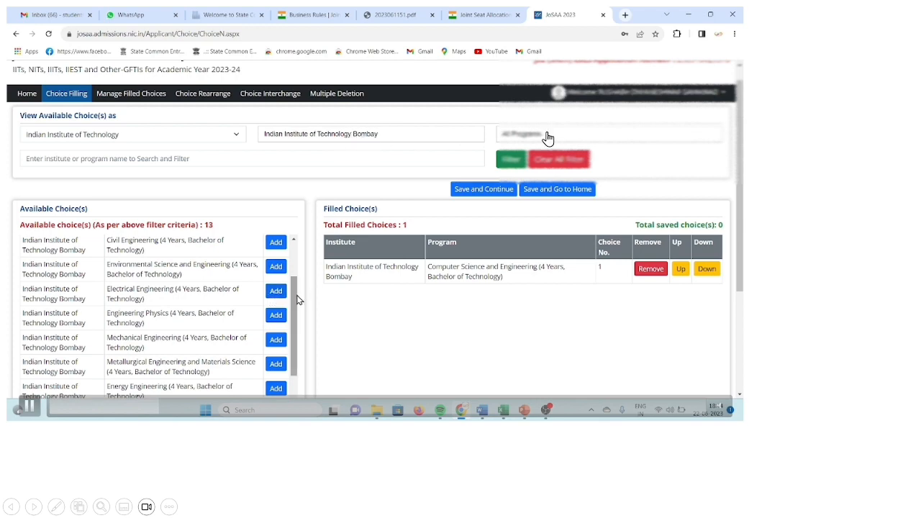
pyautogui.moveTo(297, 299); pyautogui.dragTo(304, 257)
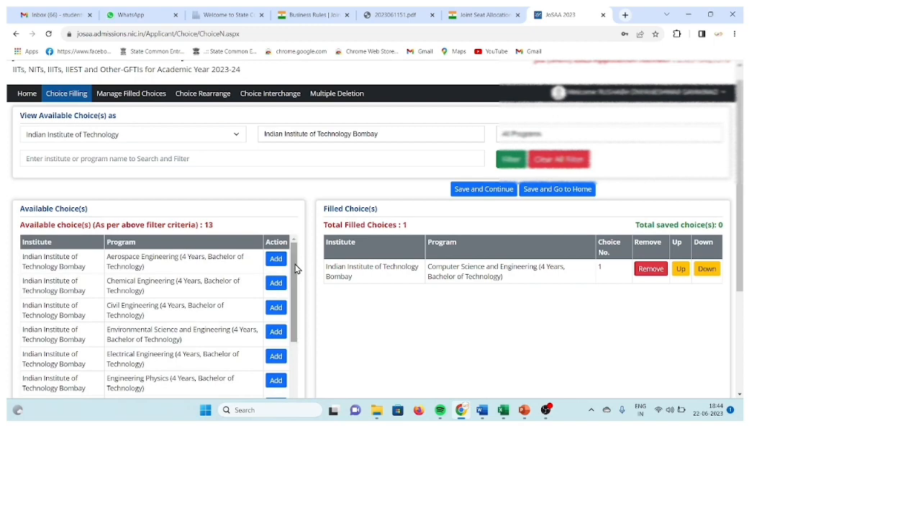
pyautogui.moveTo(293, 279); pyautogui.dragTo(302, 262)
pyautogui.moveTo(294, 288); pyautogui.dragTo(295, 370)
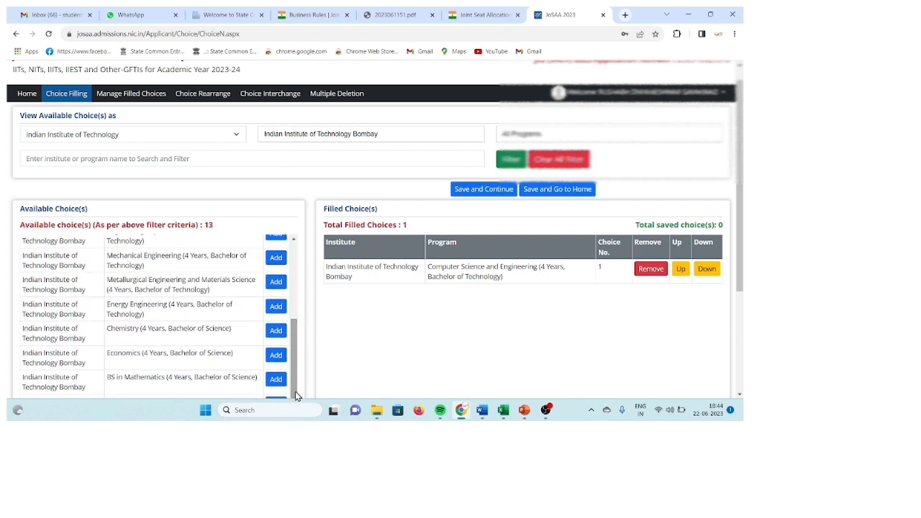
pyautogui.click(276, 258)
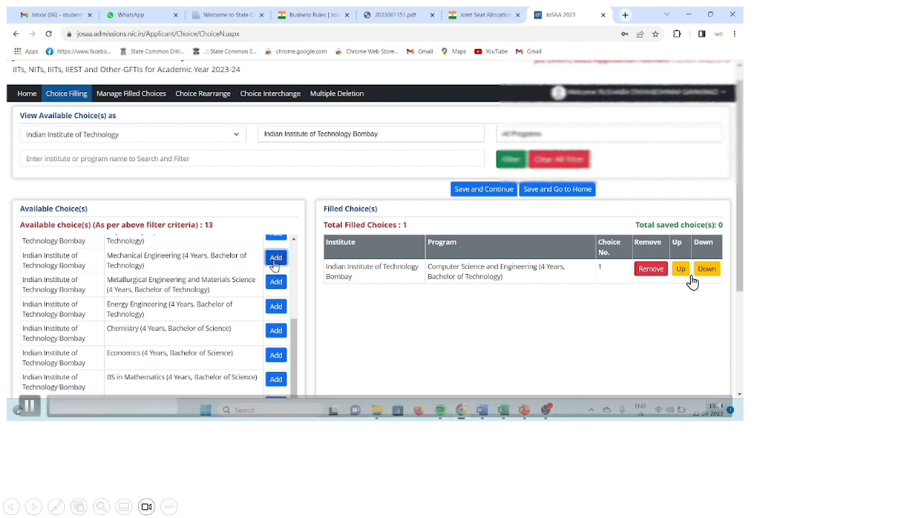
# Add IIT Bombay's four-year Electrical Engineering and Engineering Physics programs to the filled choices, in that order.
pyautogui.moveTo(292, 321); pyautogui.dragTo(285, 244)
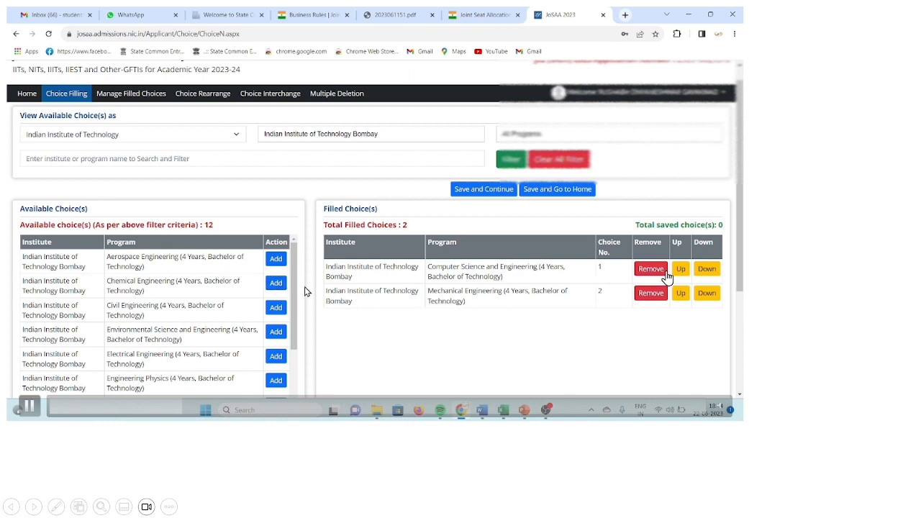
pyautogui.moveTo(294, 289); pyautogui.dragTo(293, 312)
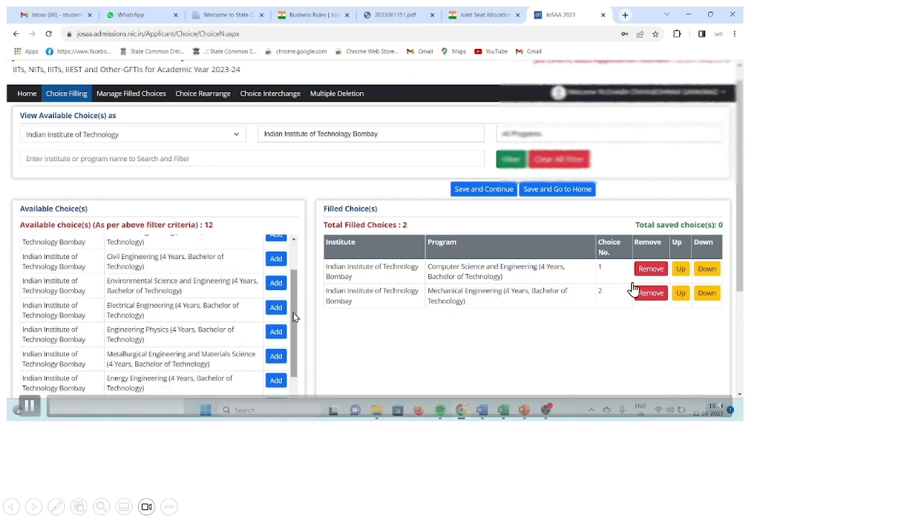
pyautogui.click(276, 308)
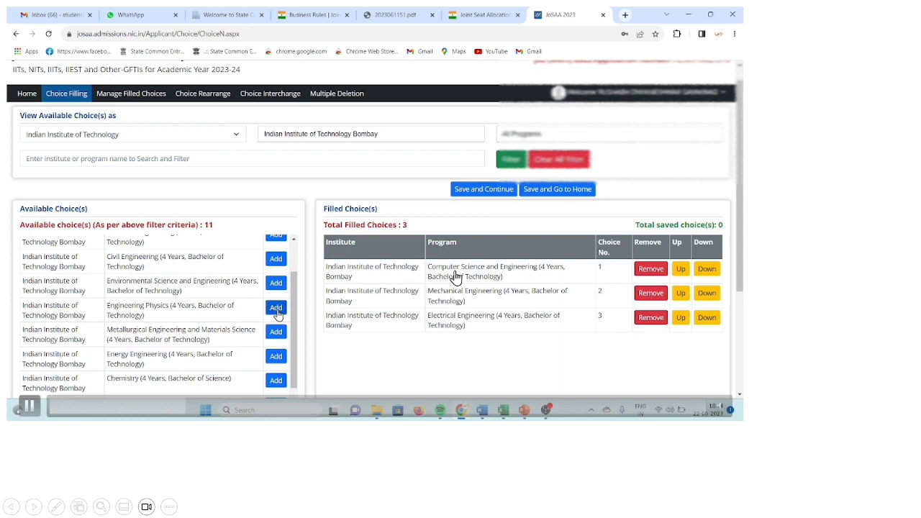
pyautogui.click(277, 308)
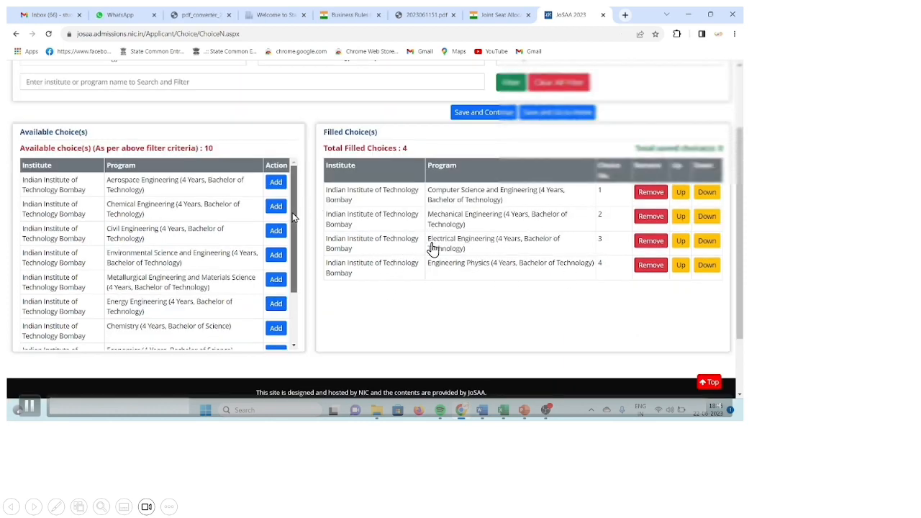
pyautogui.moveTo(292, 213); pyautogui.dragTo(281, 277)
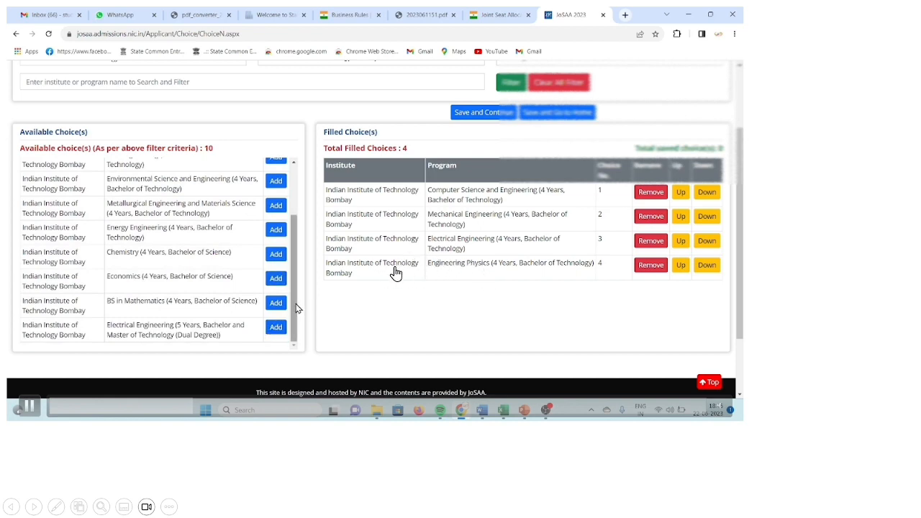
pyautogui.moveTo(296, 304); pyautogui.dragTo(321, 251)
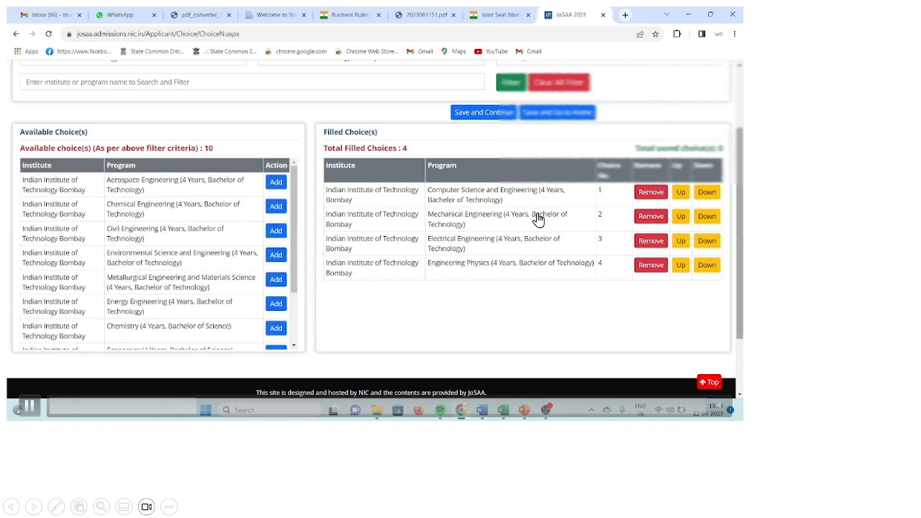
pyautogui.scroll(2, 547, 224)
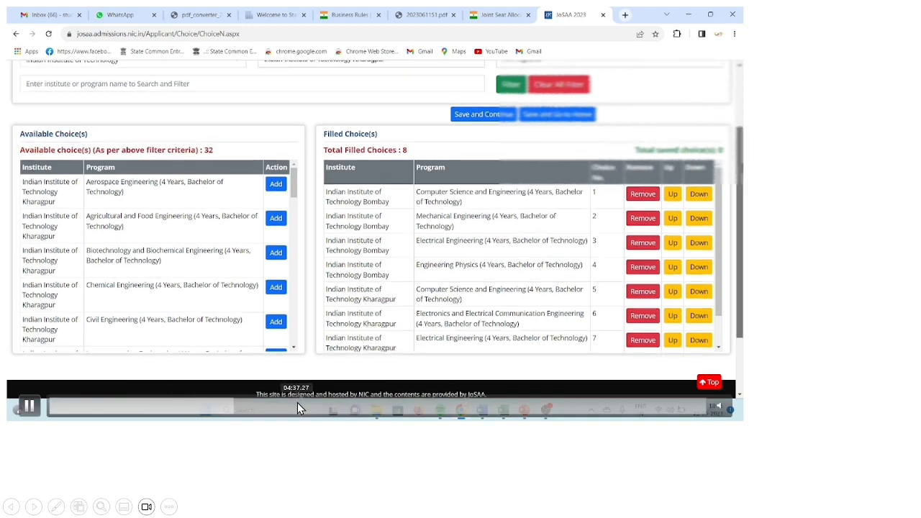
pyautogui.click(298, 407)
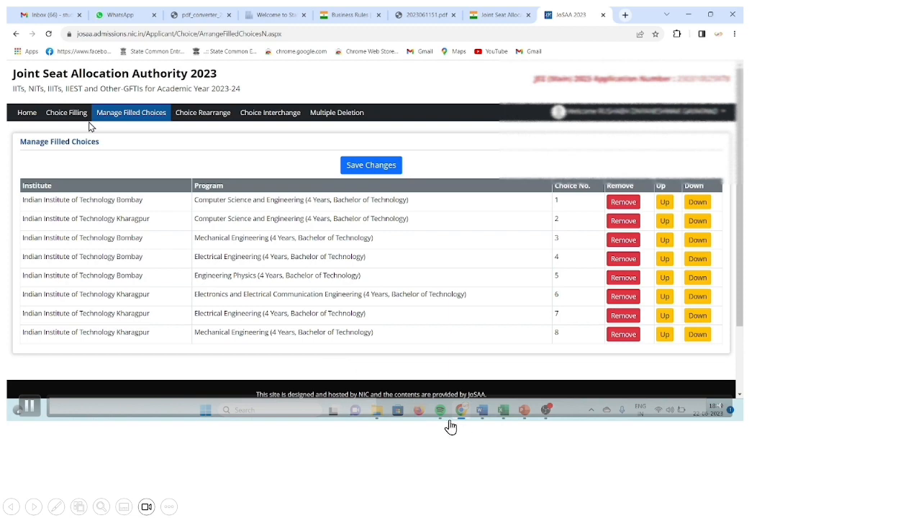
pyautogui.click(430, 416)
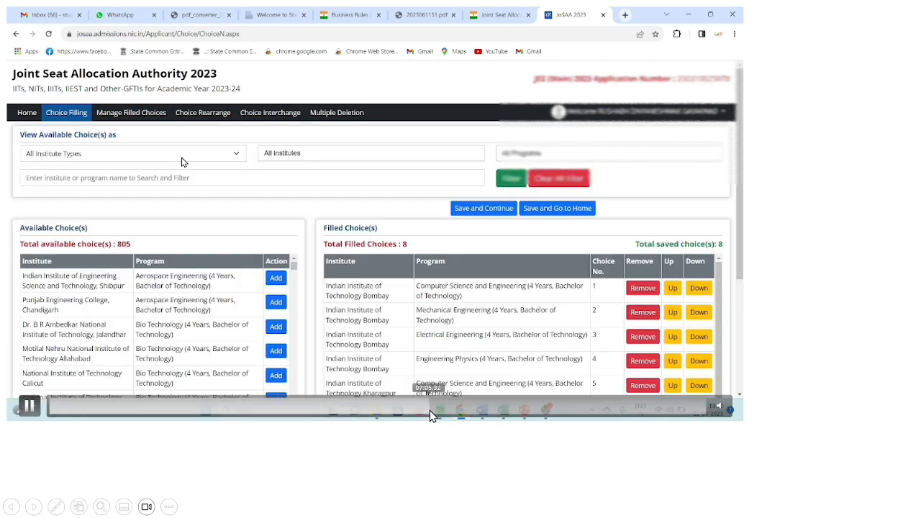
pyautogui.click(456, 414)
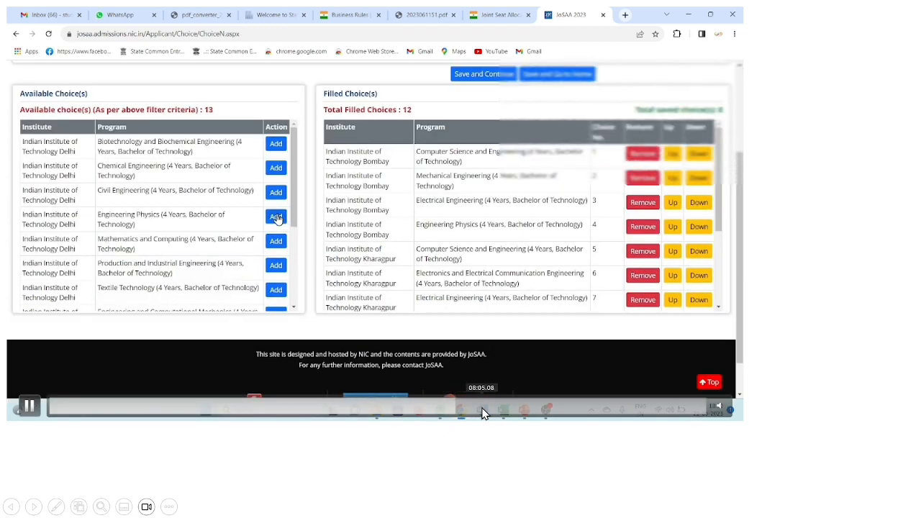
pyautogui.click(482, 414)
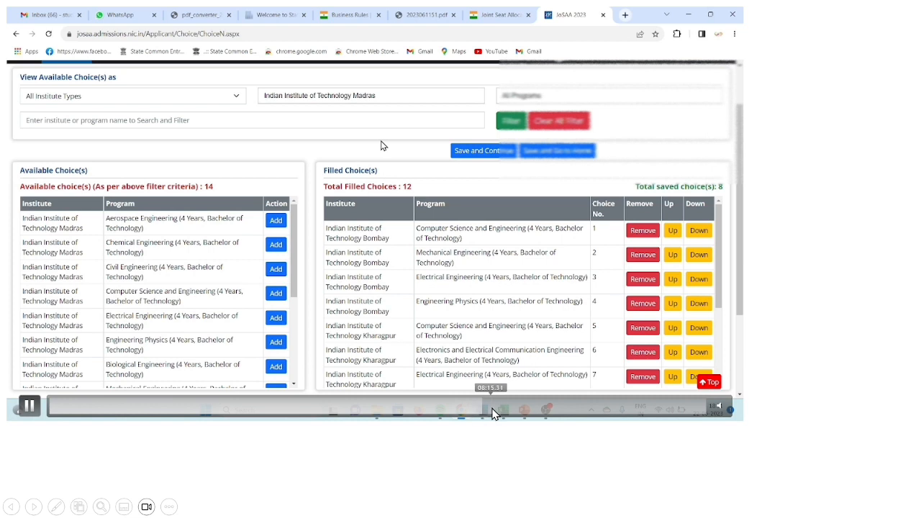
pyautogui.click(496, 414)
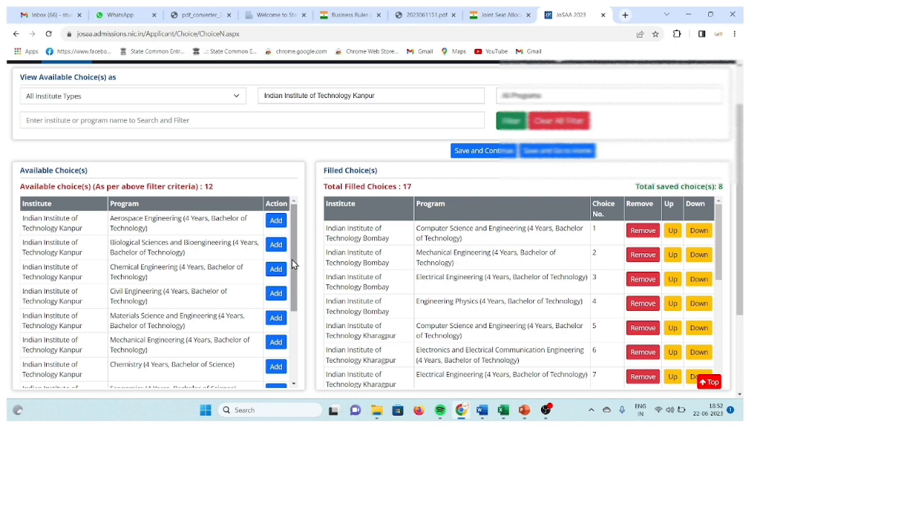
pyautogui.moveTo(291, 264); pyautogui.dragTo(293, 345)
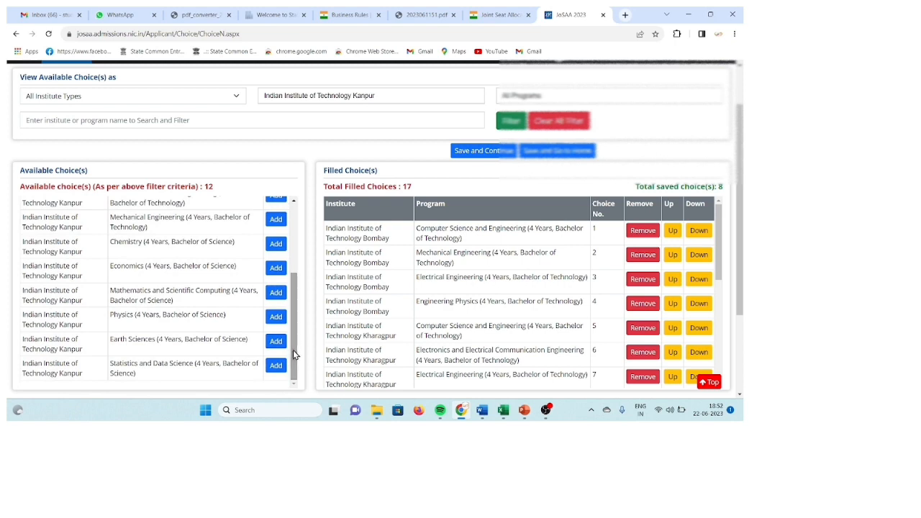
pyautogui.moveTo(293, 350); pyautogui.dragTo(293, 266)
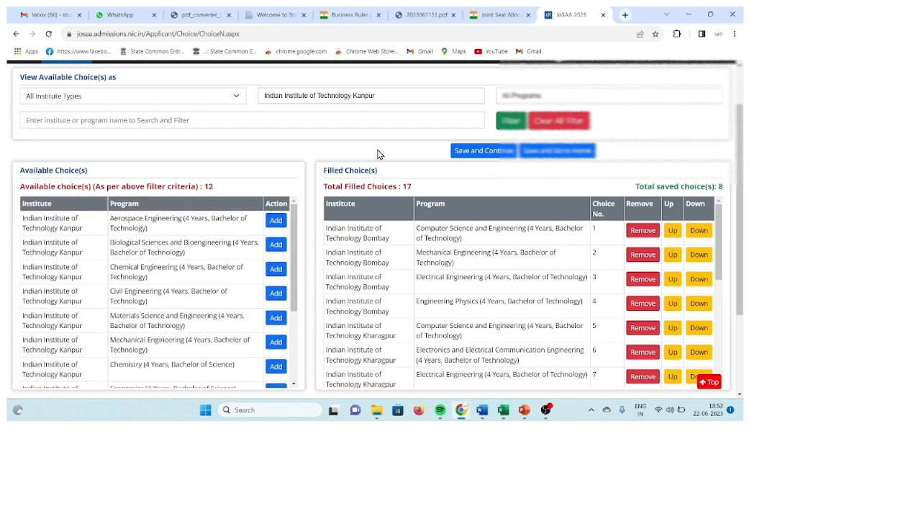
# Save the filled choices and continue, confirming the save and closing the resulting message.
pyautogui.click(462, 151)
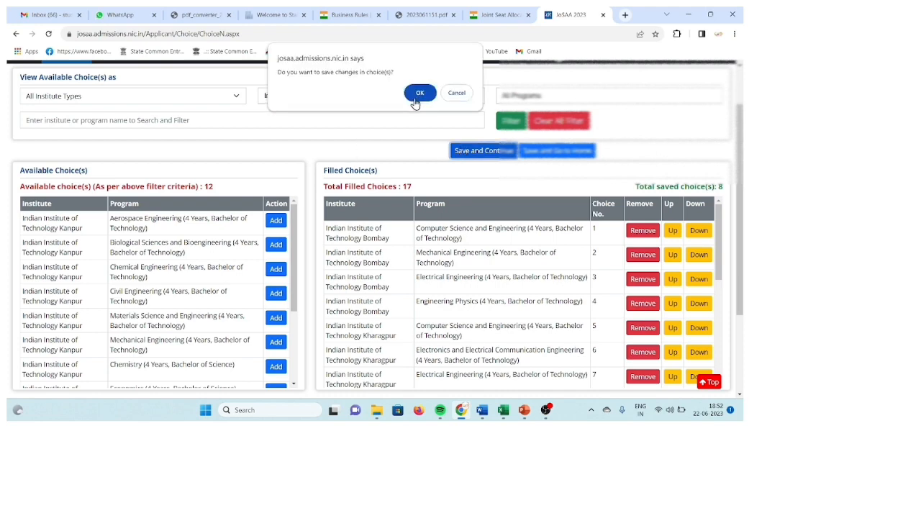
pyautogui.click(416, 99)
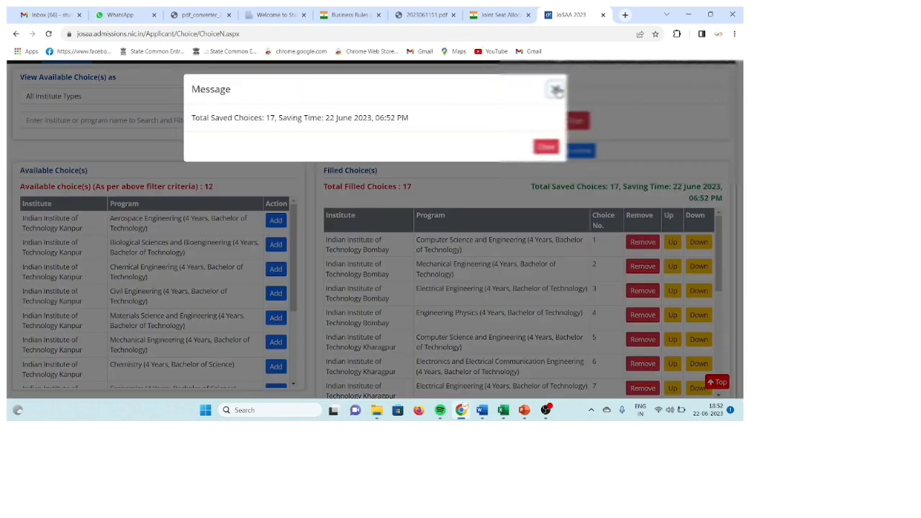
pyautogui.click(556, 90)
# Go to the Manage Filled Choices page and try to save the pending changes in the choices.
pyautogui.scroll(1, 369, 142)
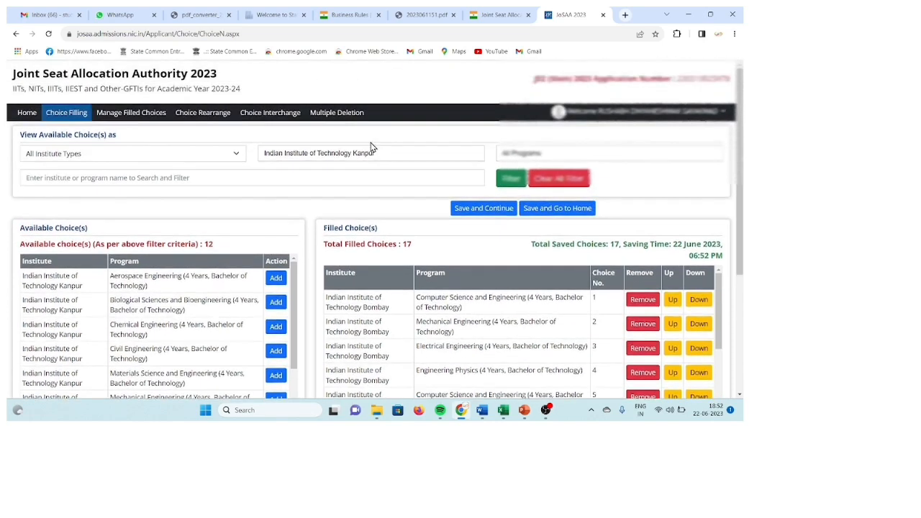
pyautogui.click(139, 117)
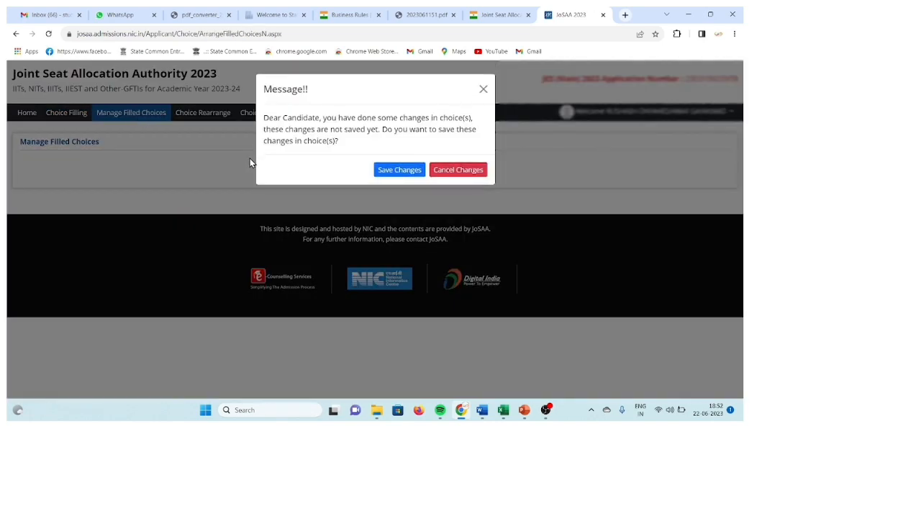
pyautogui.click(393, 171)
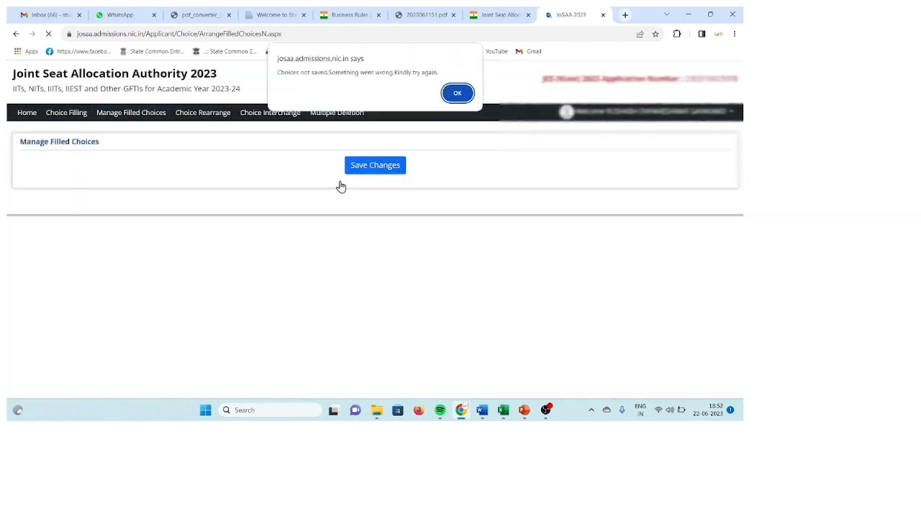
pyautogui.click(453, 95)
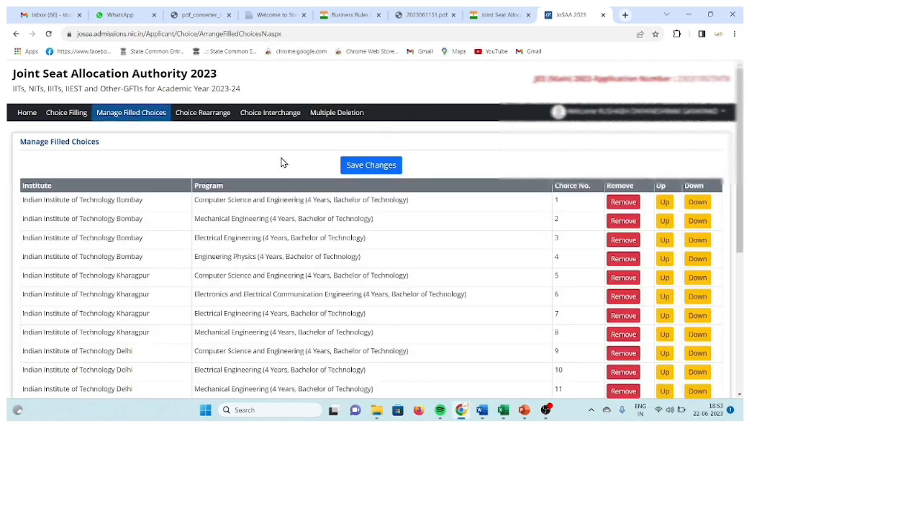
# Move the IIT Kharagpur Computer Science and Engineering program up to choice number 2, directly below IIT Bombay's Computer Science program.
pyautogui.scroll(-4, 283, 163)
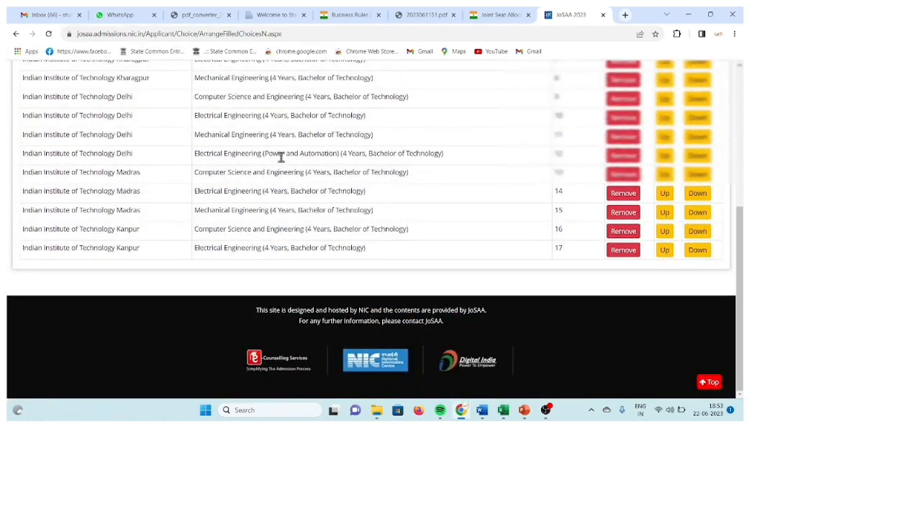
pyautogui.scroll(5, 281, 159)
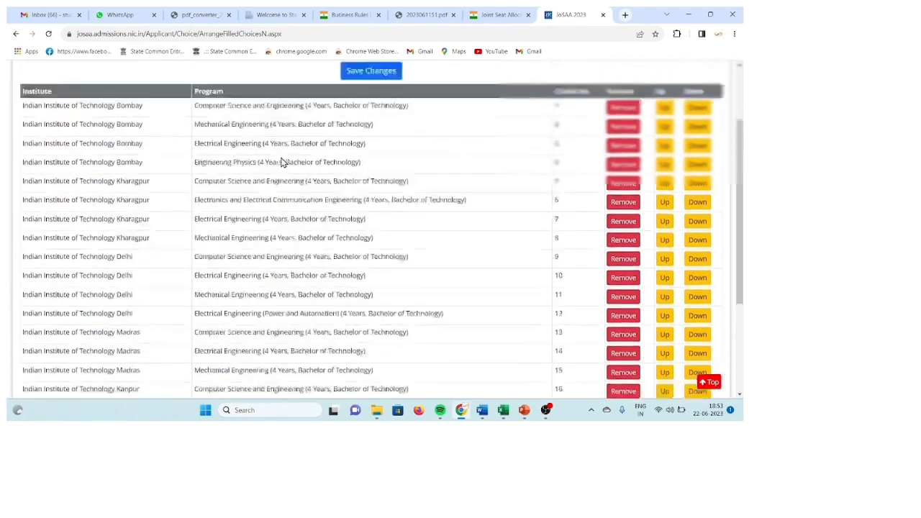
pyautogui.scroll(-1, 281, 162)
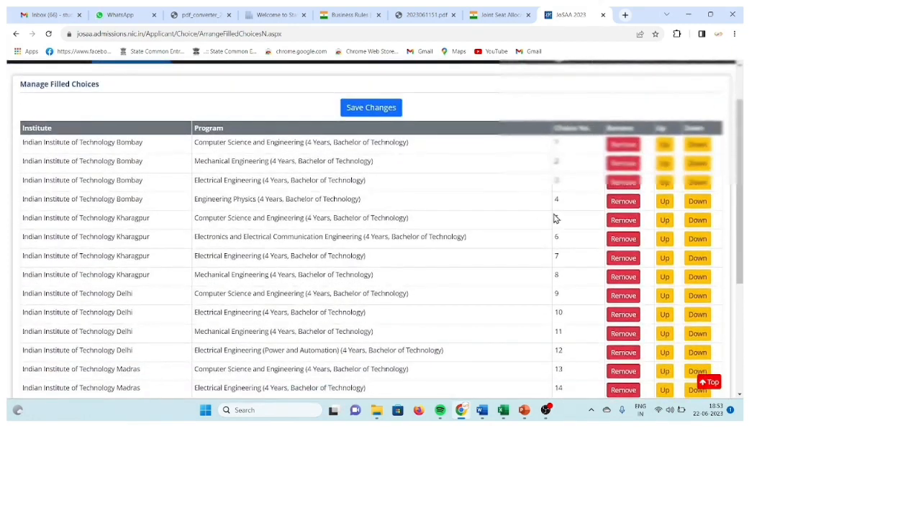
pyautogui.click(662, 221)
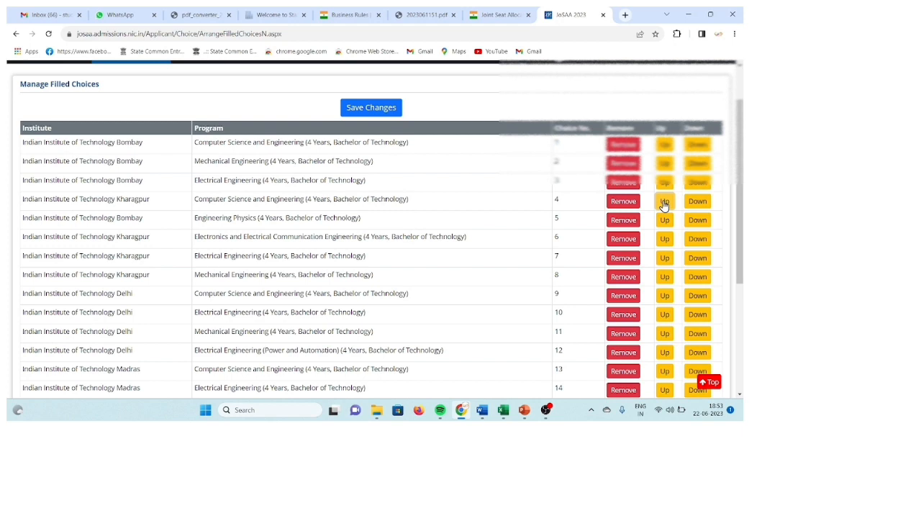
pyautogui.click(663, 204)
pyautogui.click(666, 183)
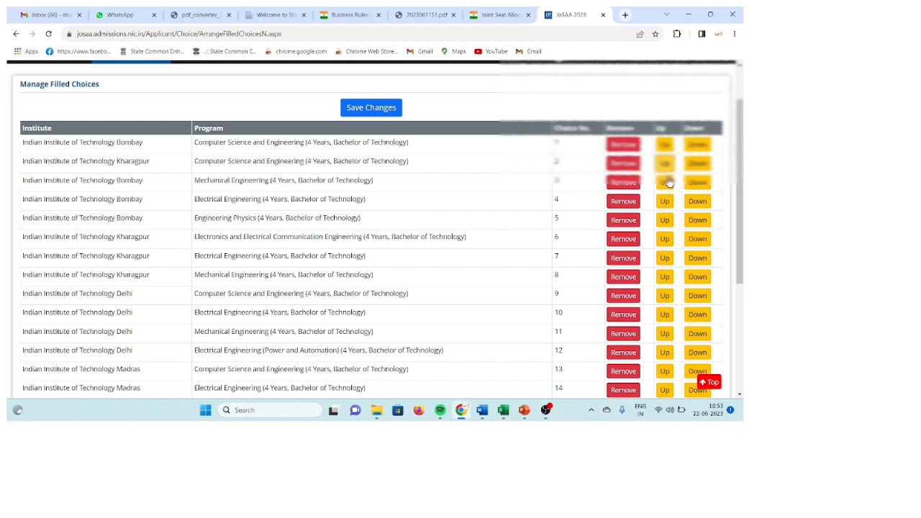